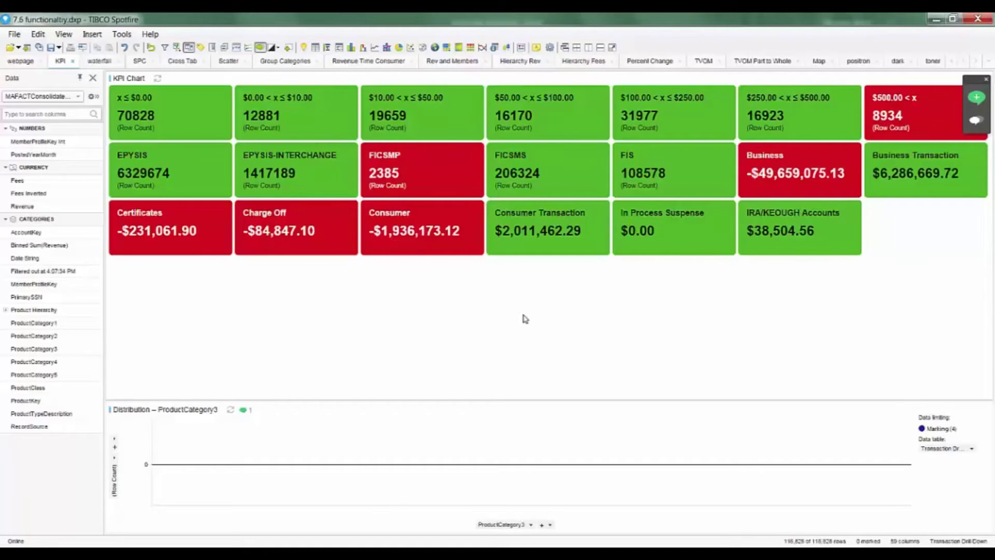
Inspect the revenue table's Fees column, then sort the KPI tiles alphabetically
left_click(477, 363)
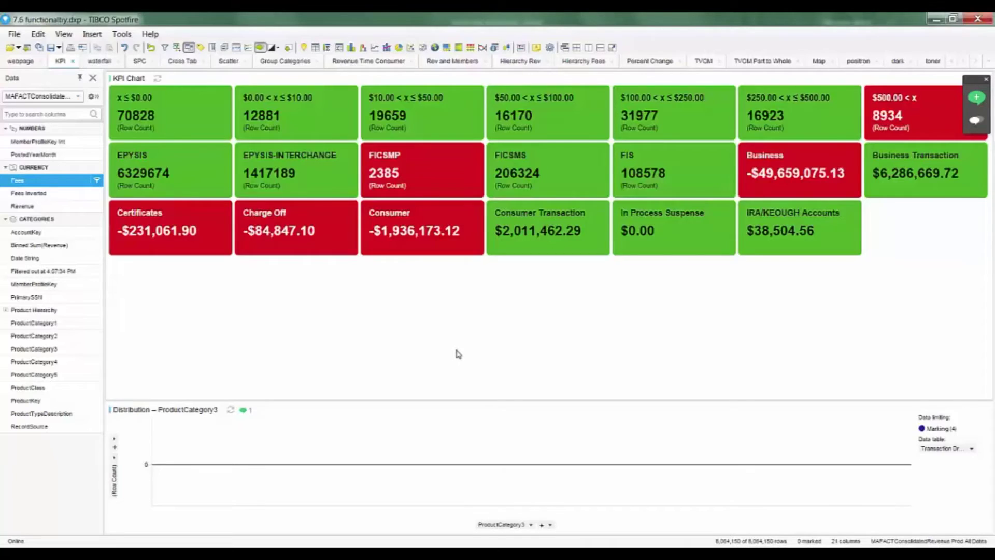
right_click(485, 312)
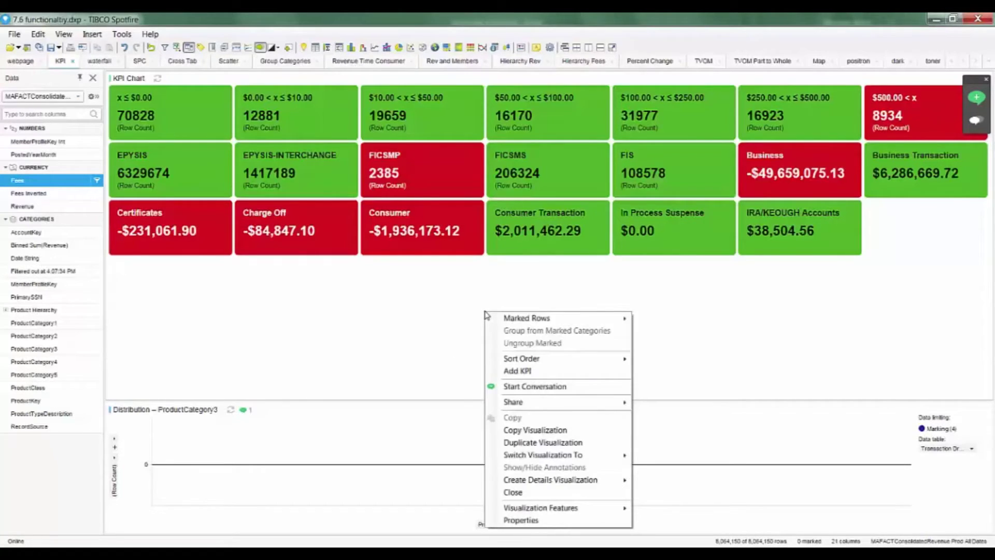
mouse_move(517, 361)
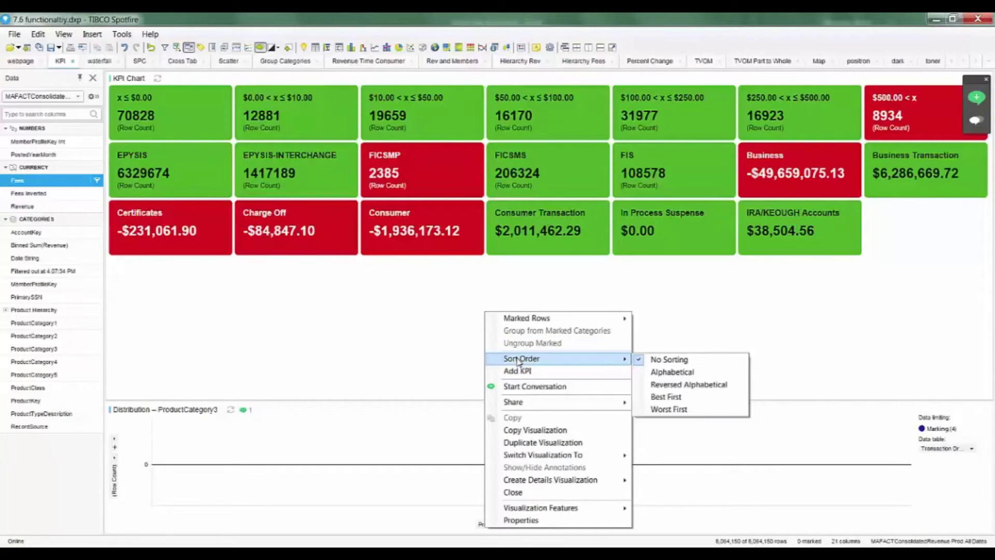
left_click(687, 371)
Re-sort the KPI tiles Worst First so Business, Consumer, Certificates and Charge Off lead
right_click(529, 311)
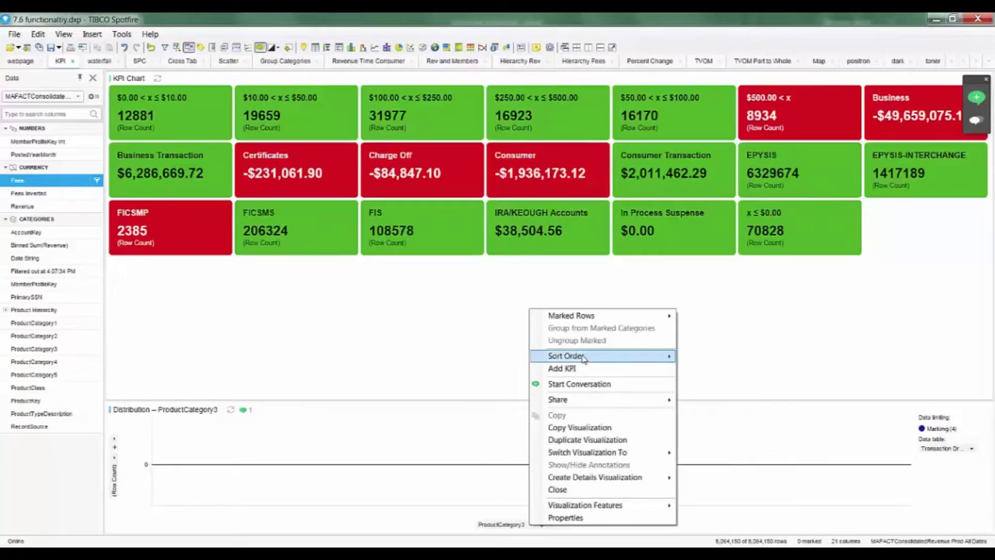
mouse_move(589, 357)
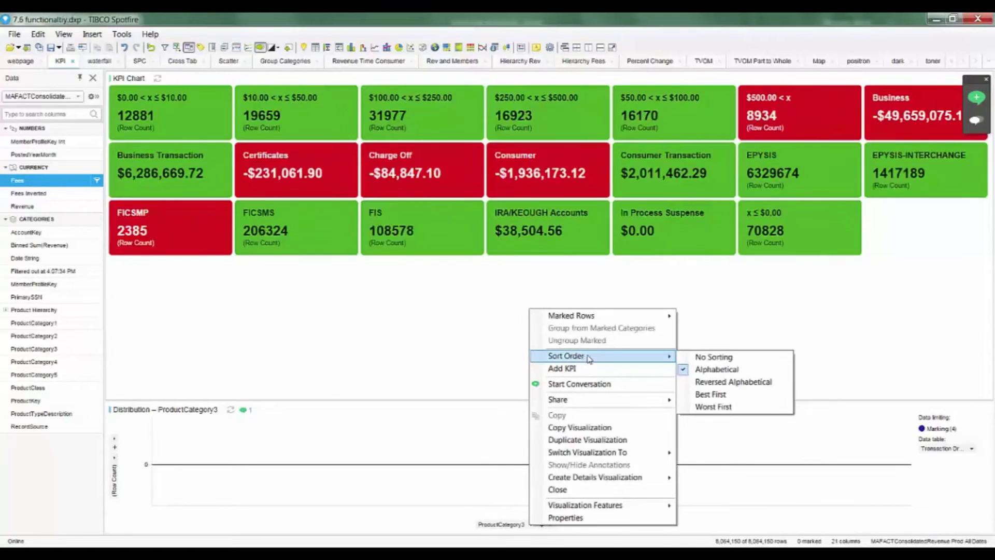
left_click(736, 407)
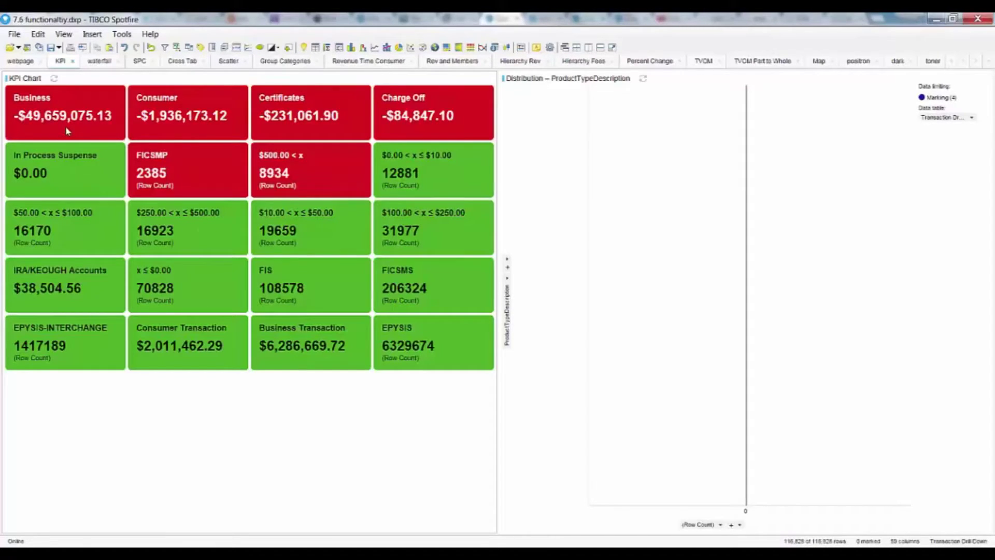
Mark the Business, Consumer, Certificates and Charge Off KPI tiles in turn to see each breakdown
left_click(65, 126)
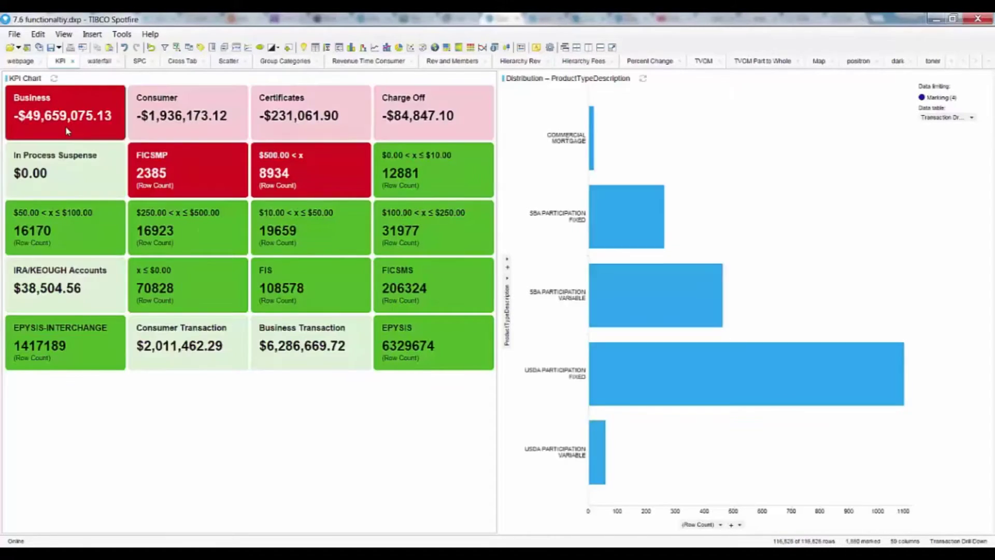
left_click(183, 127)
left_click(304, 126)
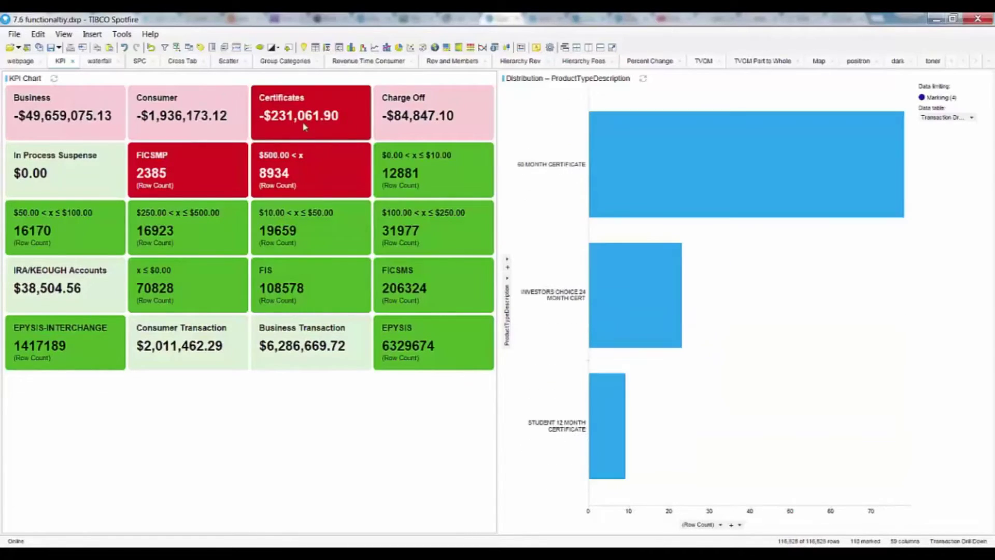
left_click(442, 115)
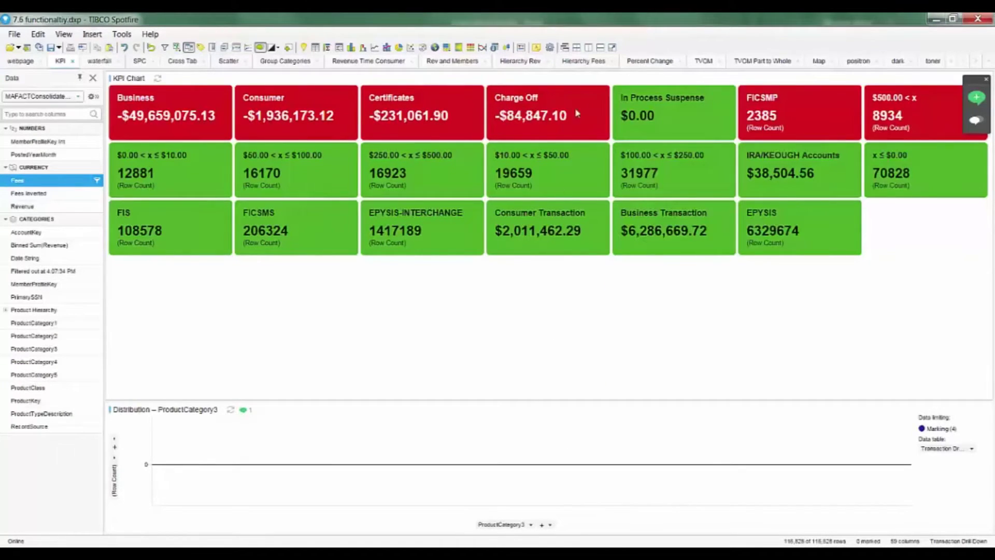
Add a 'We need to look at this.' sticky note below the Business and Consumer tiles
left_click(537, 48)
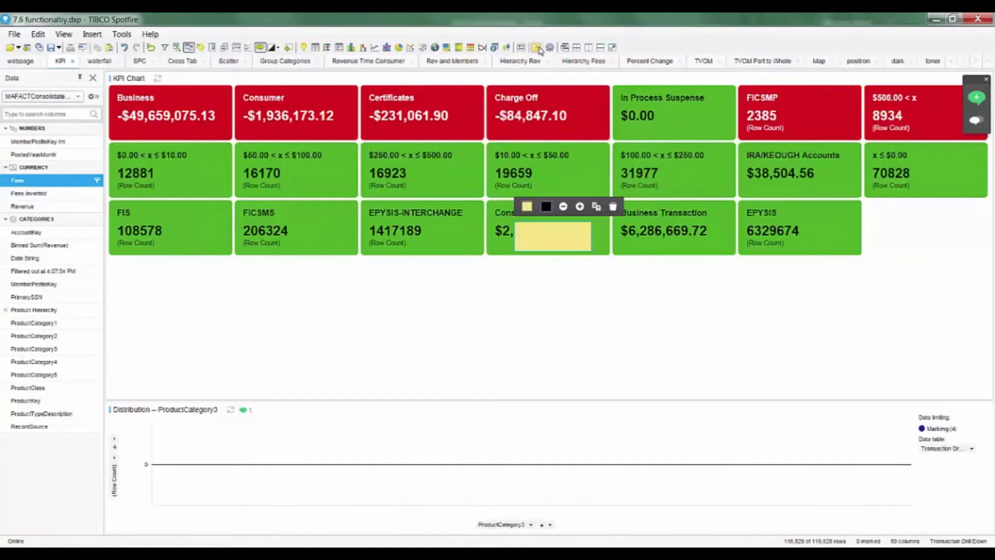
type("We need to look at this.")
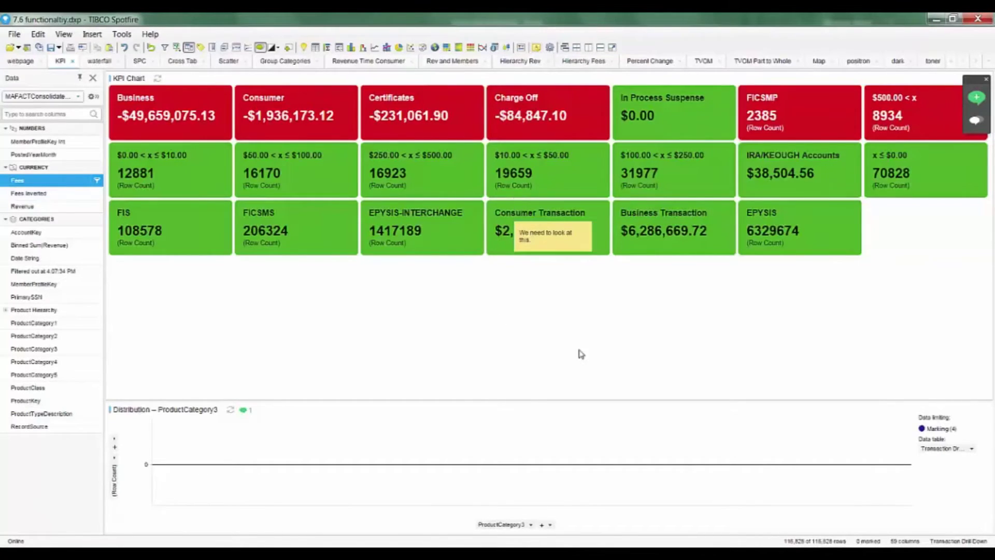
left_click(580, 359)
left_click_drag(552, 233, 225, 136)
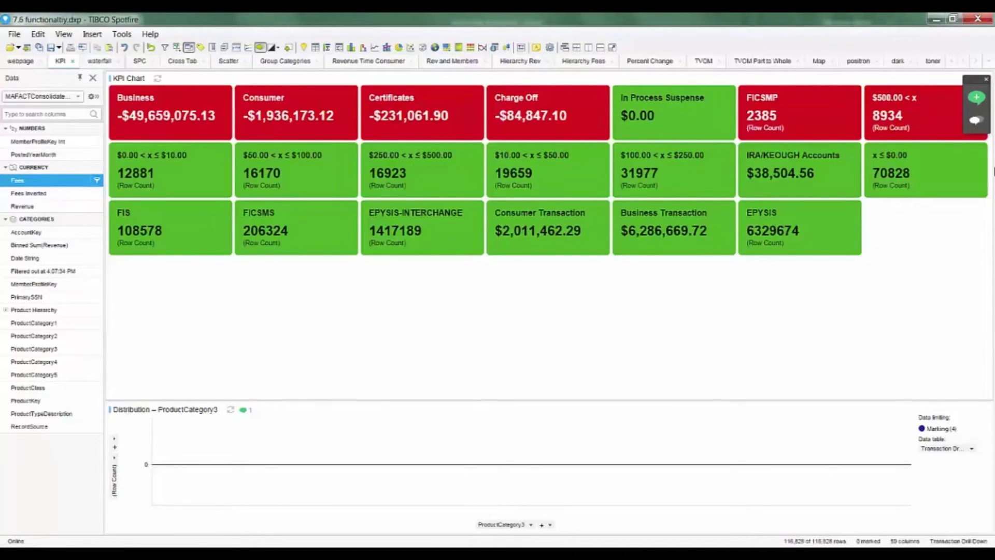
Post 'We need to look at this.' as a distribution-chart comment, then open the Scatter page
left_click(977, 98)
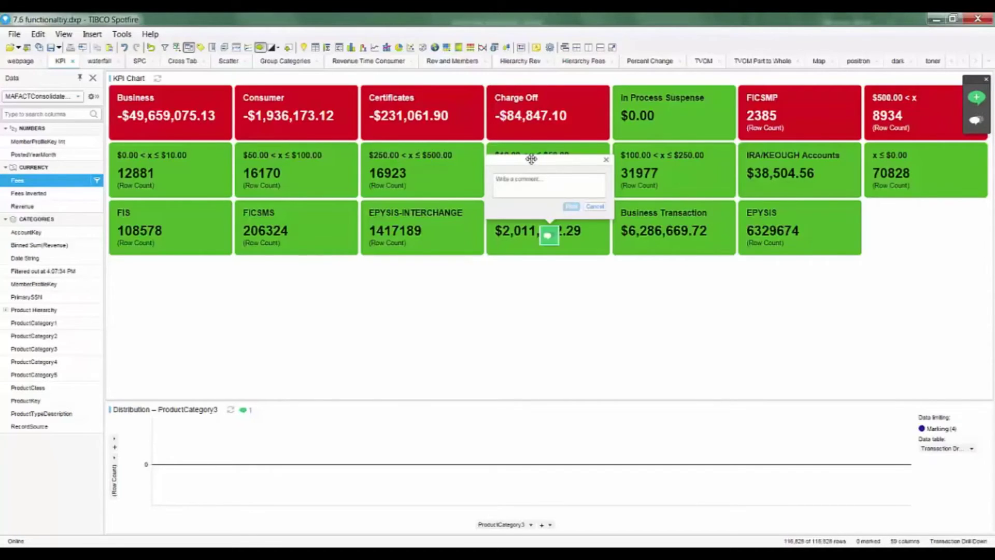
left_click_drag(529, 160, 532, 371)
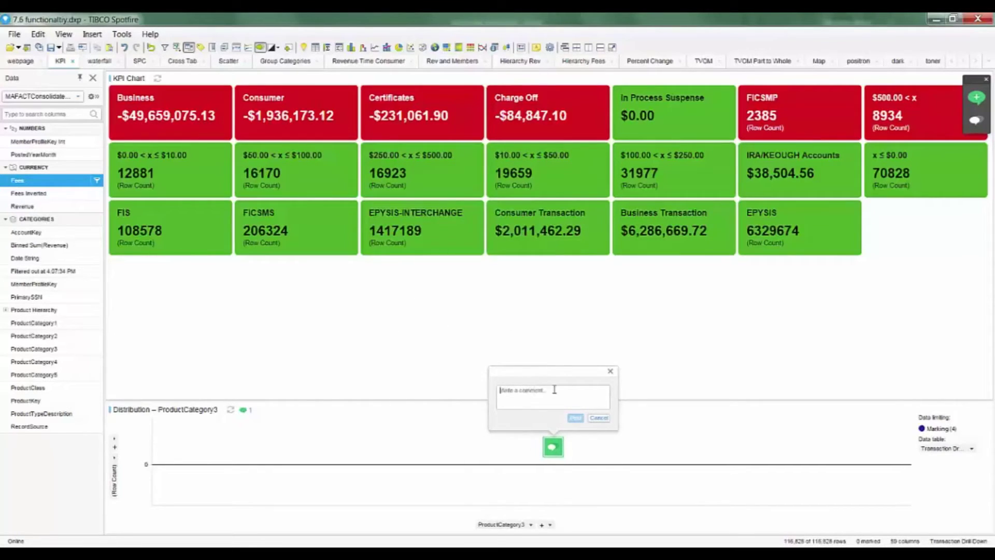
type("We need to look at this.")
left_click(575, 418)
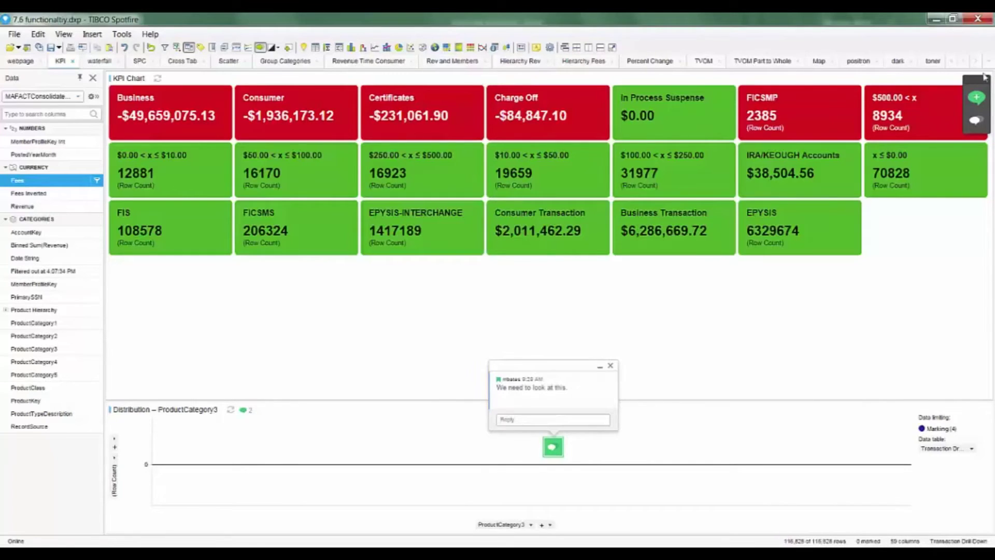
left_click(977, 123)
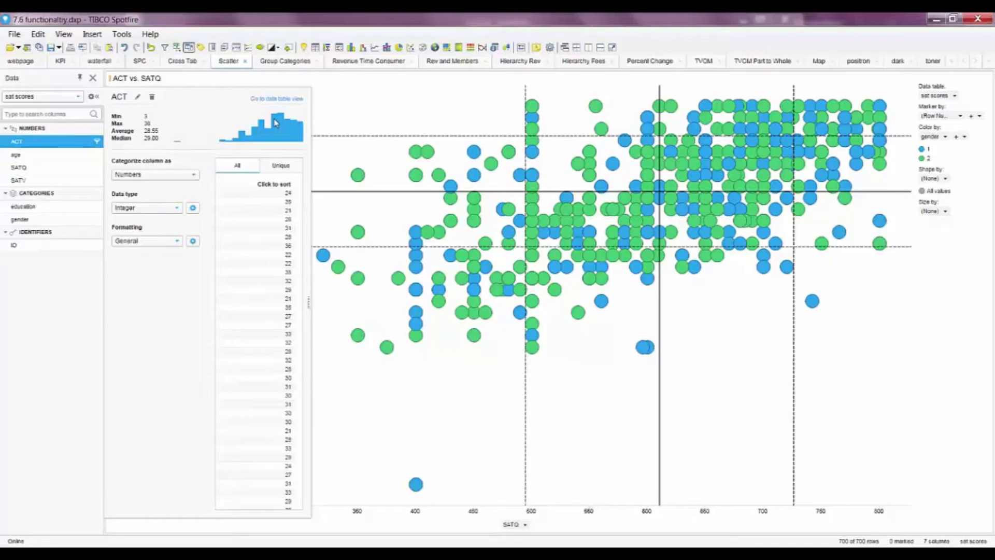
Replace SATQ's 13 empty values with the average value and close the Data panel
left_click(168, 210)
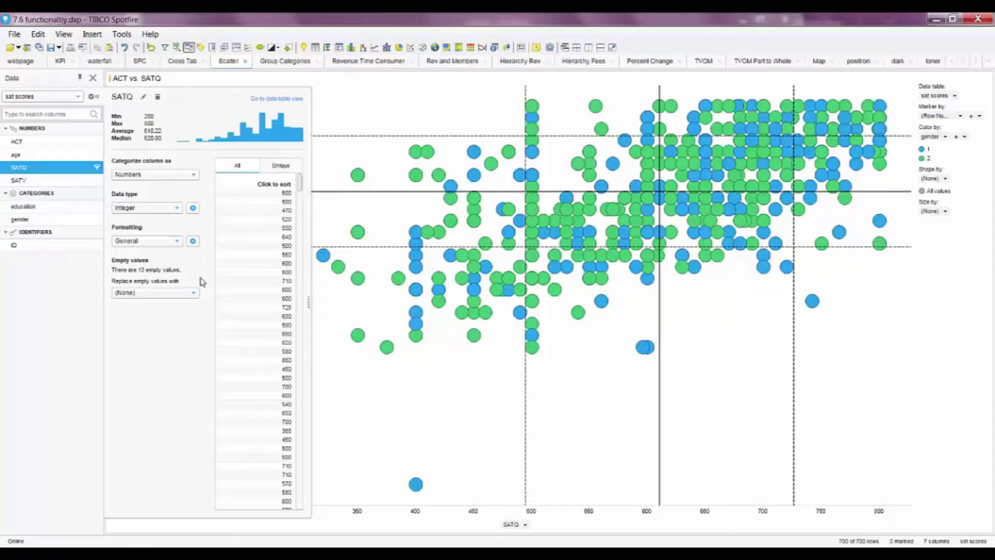
left_click(194, 294)
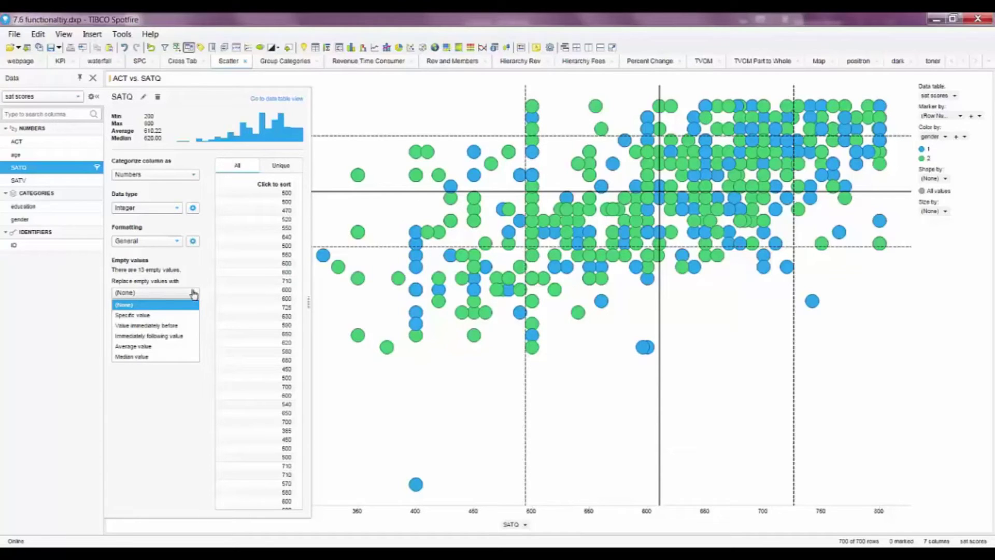
left_click(138, 346)
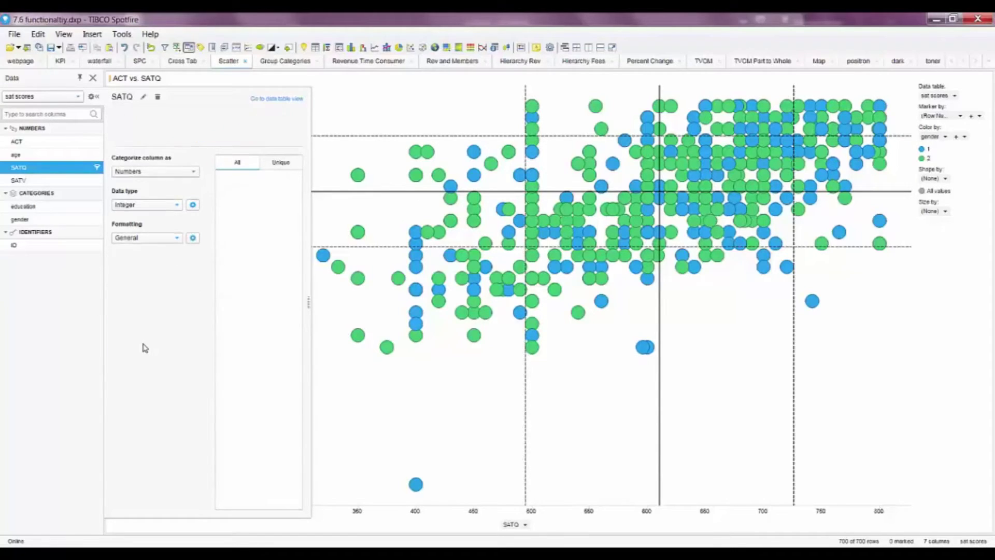
left_click(449, 404)
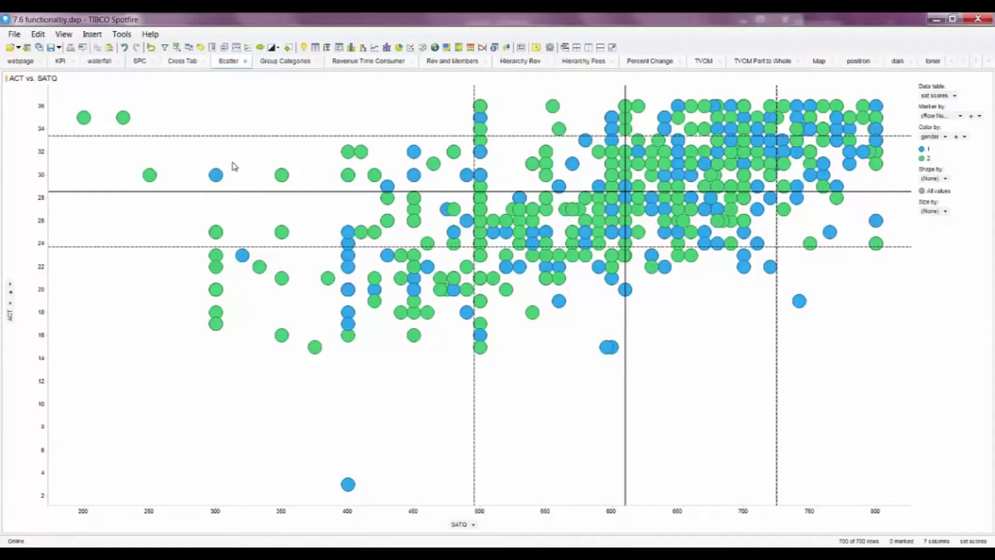
left_click(236, 47)
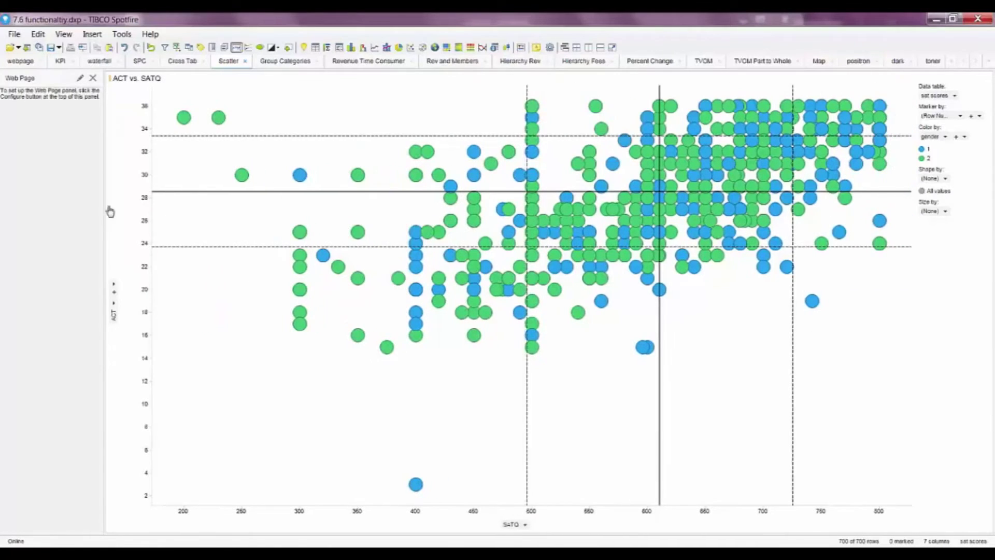
left_click(80, 78)
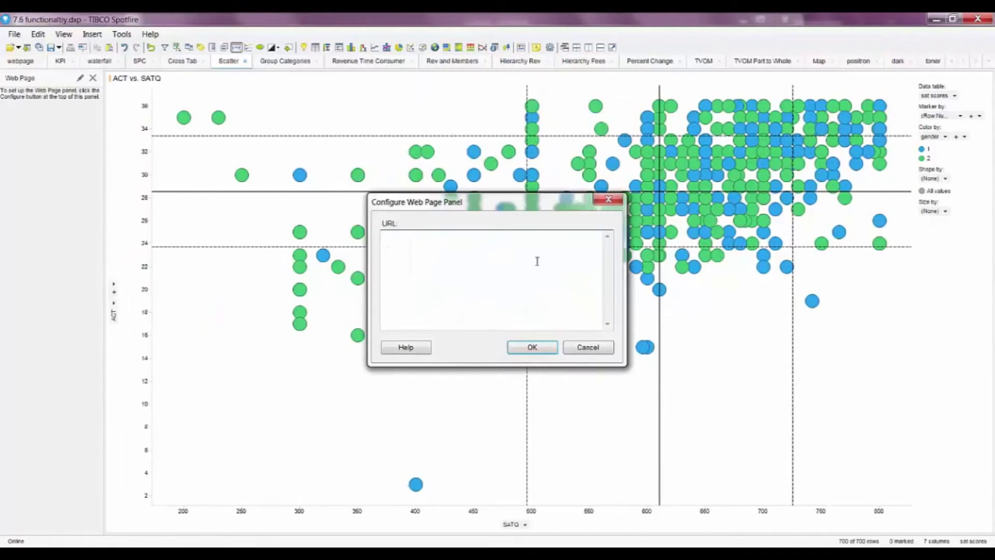
type("http://weather.com/")
left_click(532, 348)
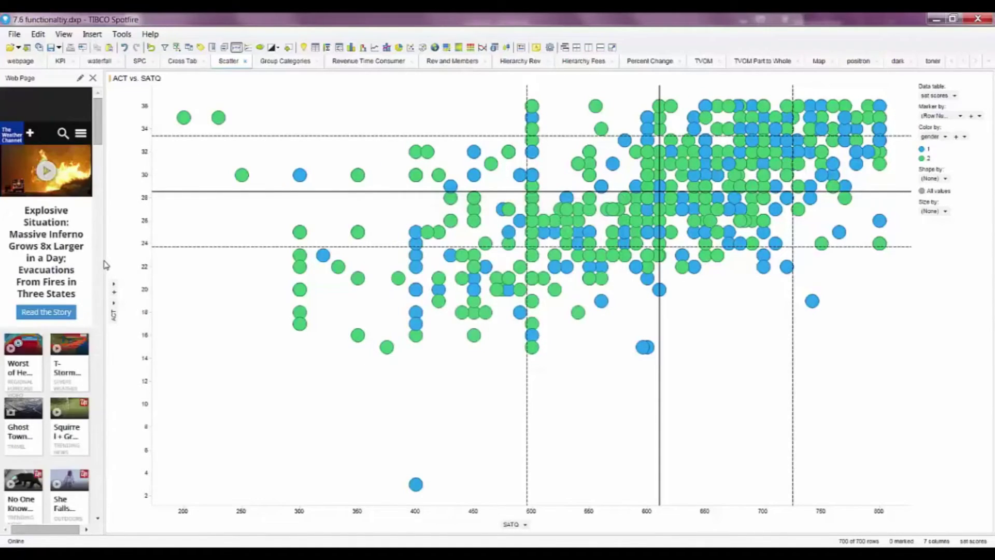
left_click_drag(104, 260, 444, 259)
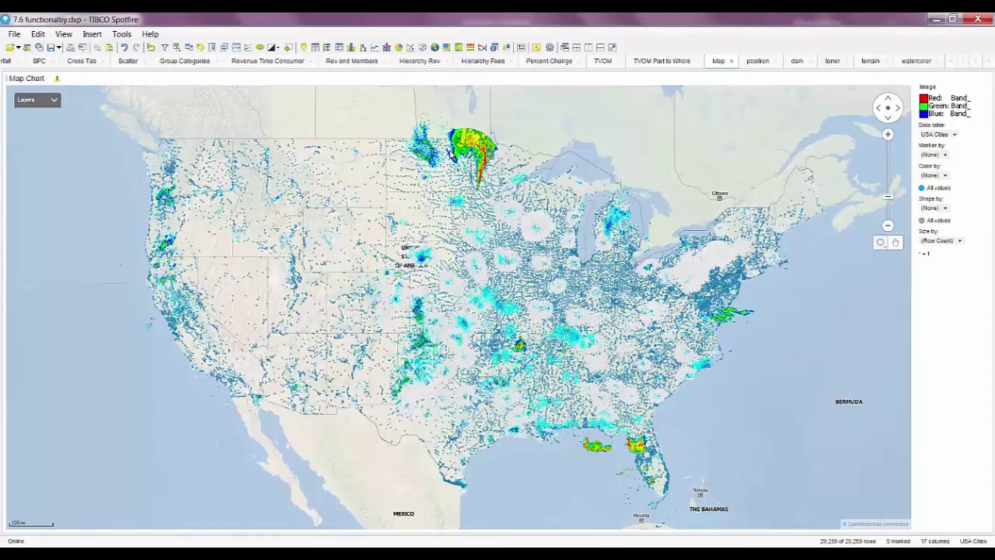
Circle-lasso an upper Midwest area on the map to mark 491 USA cities
left_click_drag(459, 161, 490, 115)
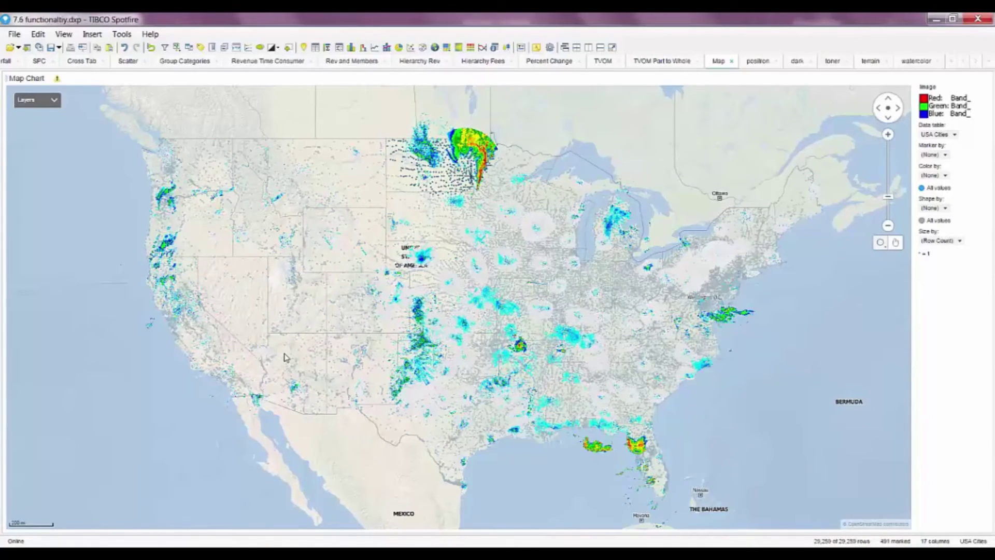
View the map in positron, dark, toner, terrain and watercolor styles, then open Cross Tab
left_click(758, 62)
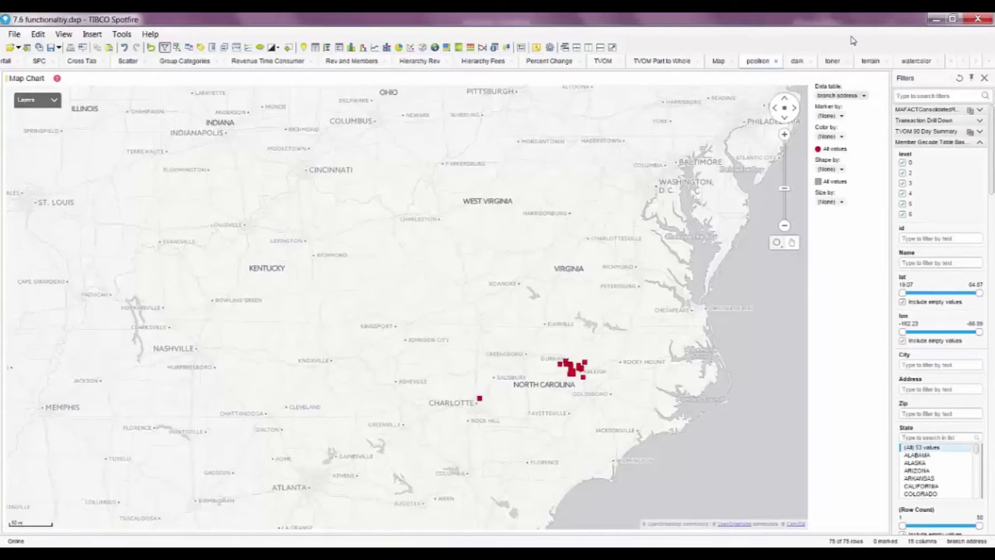
left_click(798, 63)
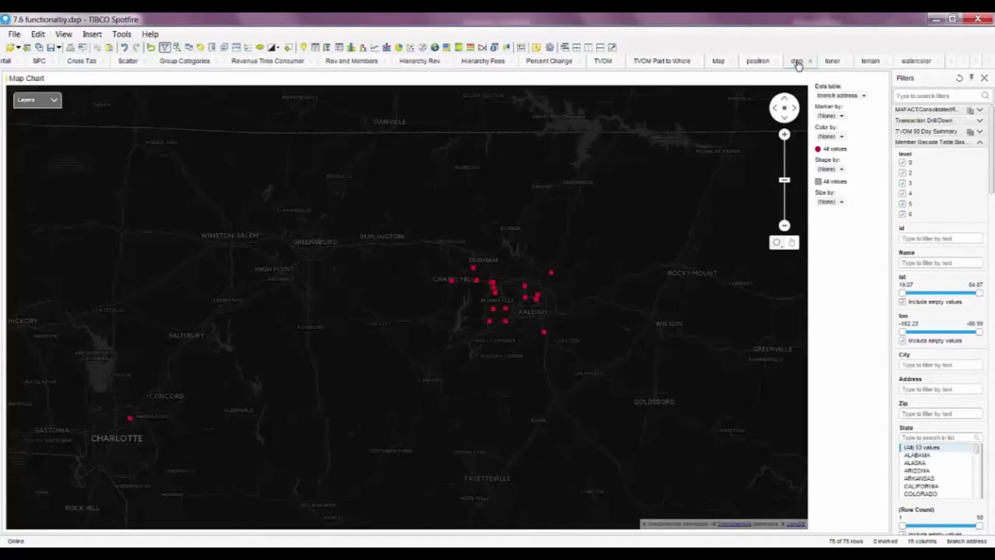
left_click(831, 62)
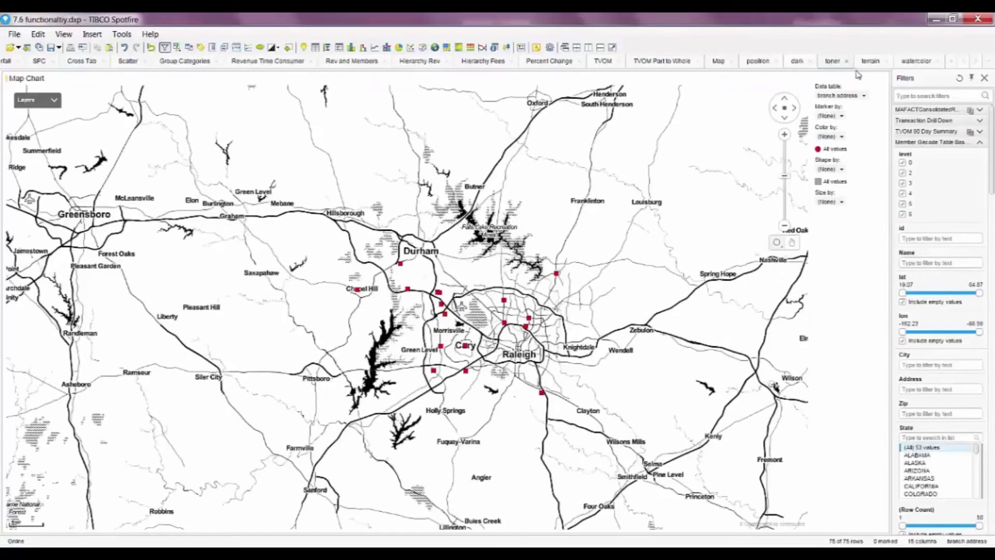
left_click(867, 68)
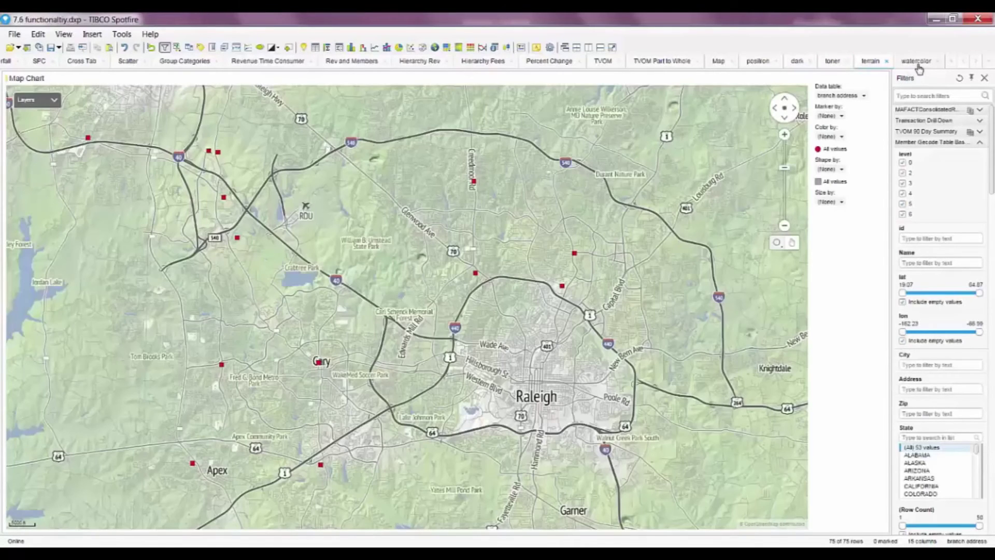
left_click(916, 64)
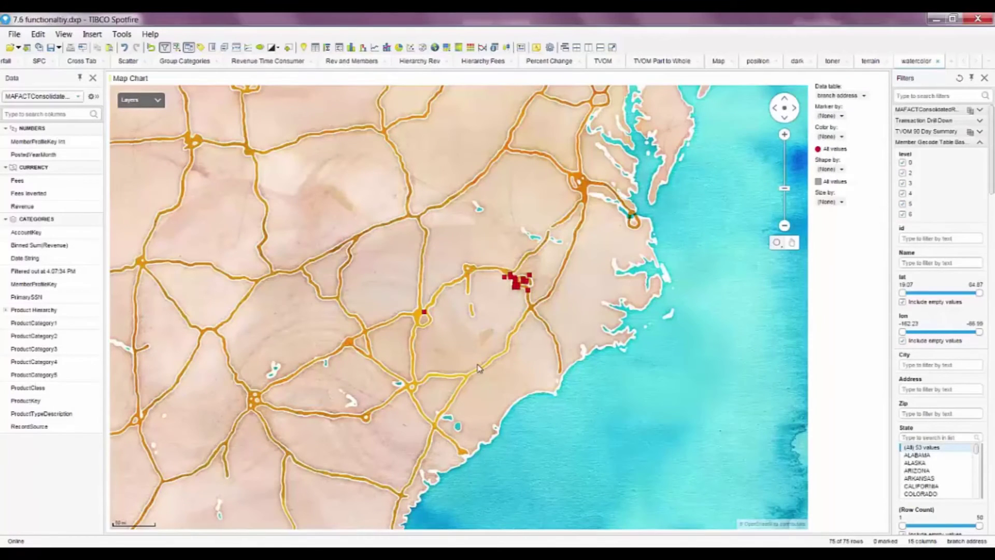
left_click(87, 64)
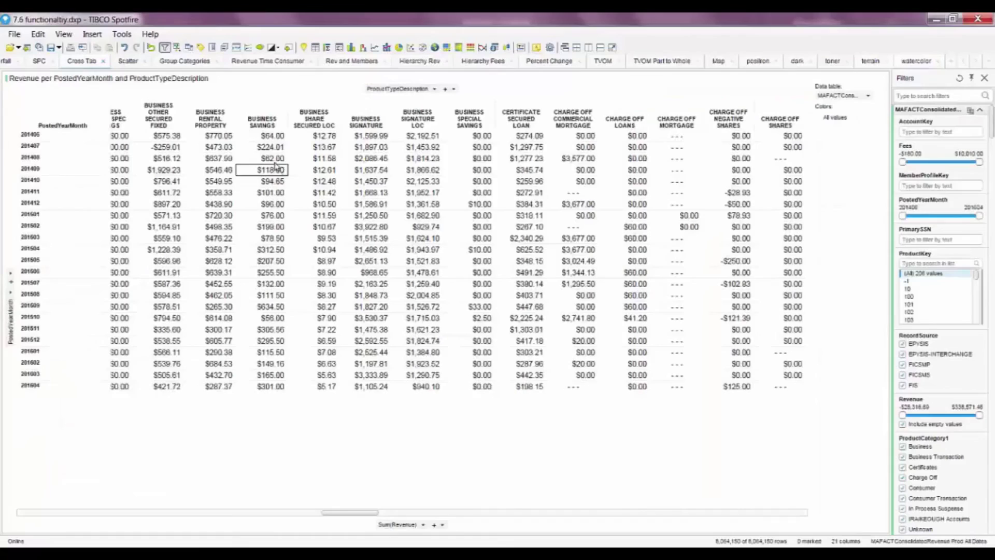
Style the Business Share Secured LOC header vertical and widen the Business Signature column
left_click(323, 121)
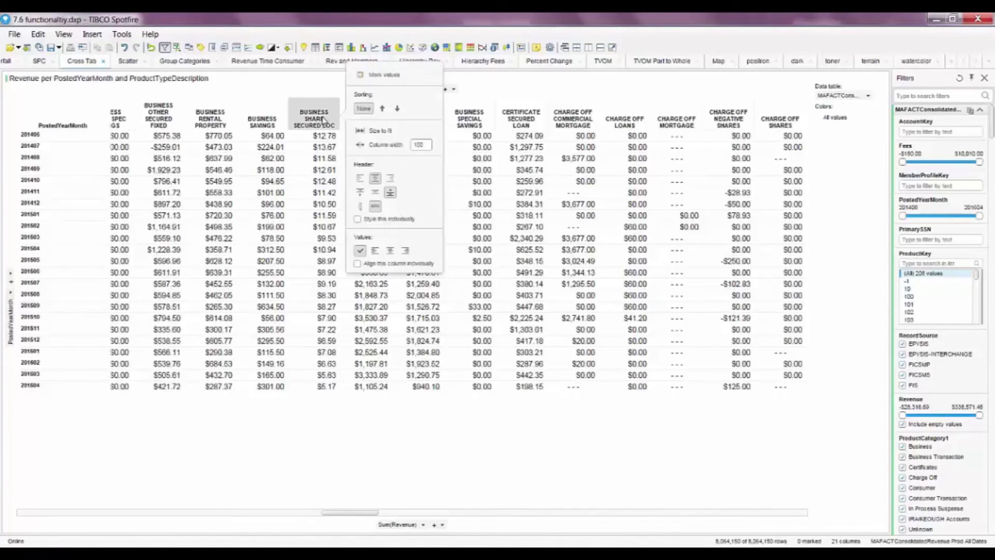
left_click(359, 220)
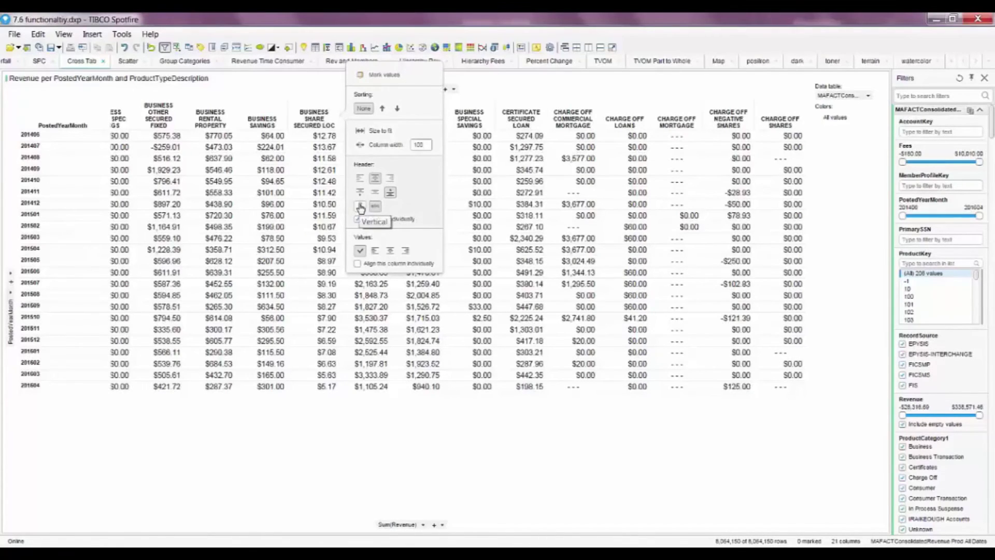
left_click(361, 207)
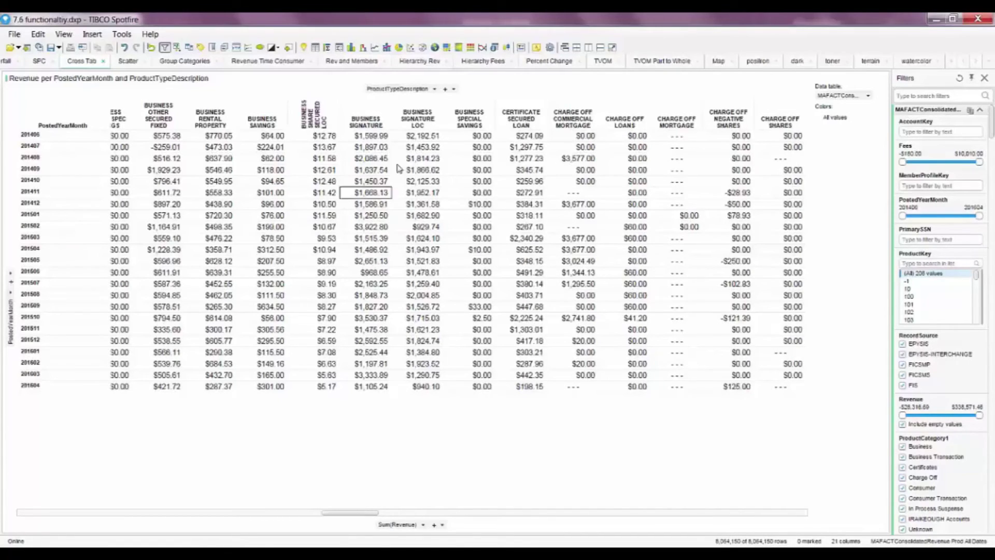
left_click_drag(392, 123, 415, 127)
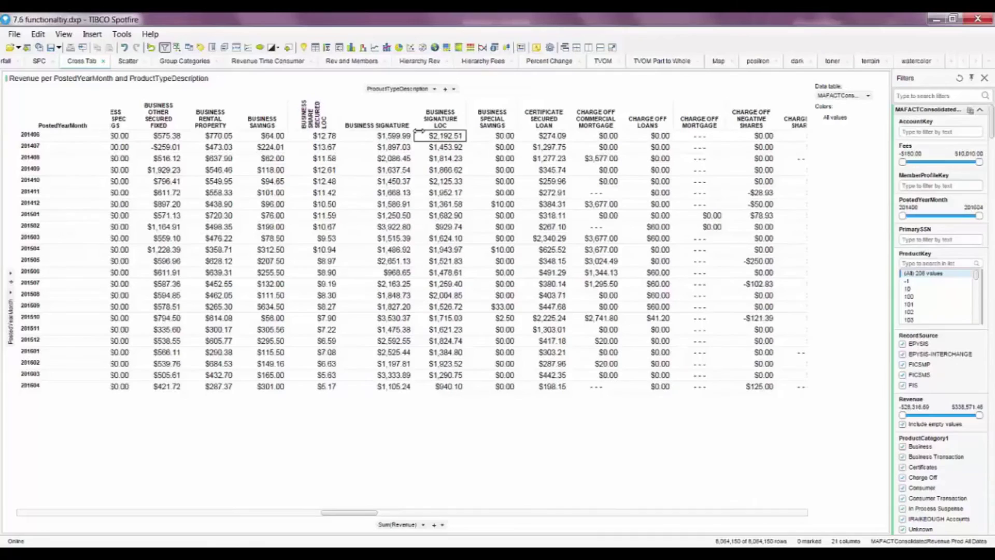